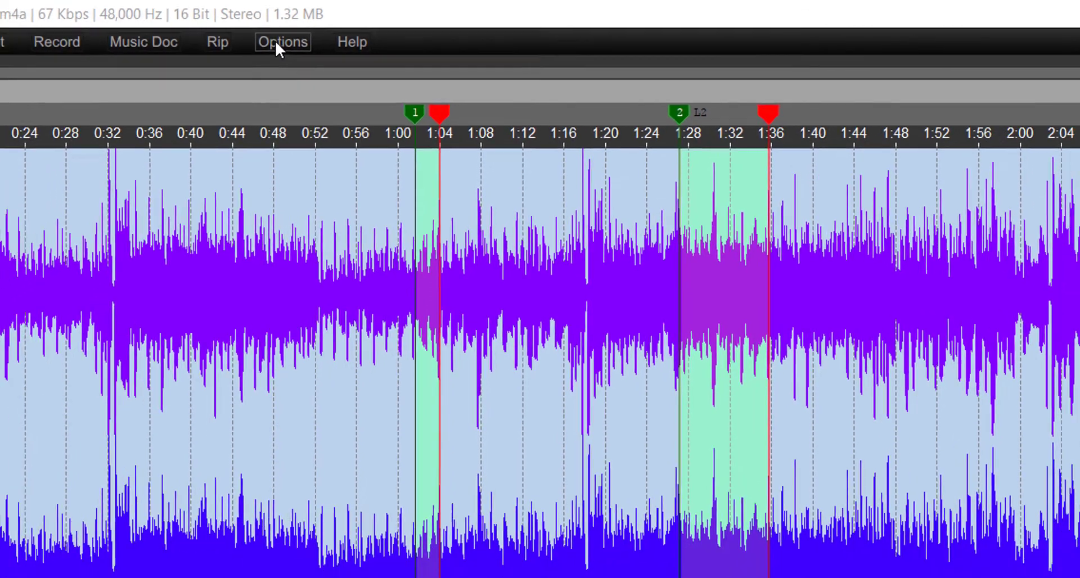
- Open the Options dialog on Default Paths, where the open location is the iTunes Media Music folder
click(262, 46)
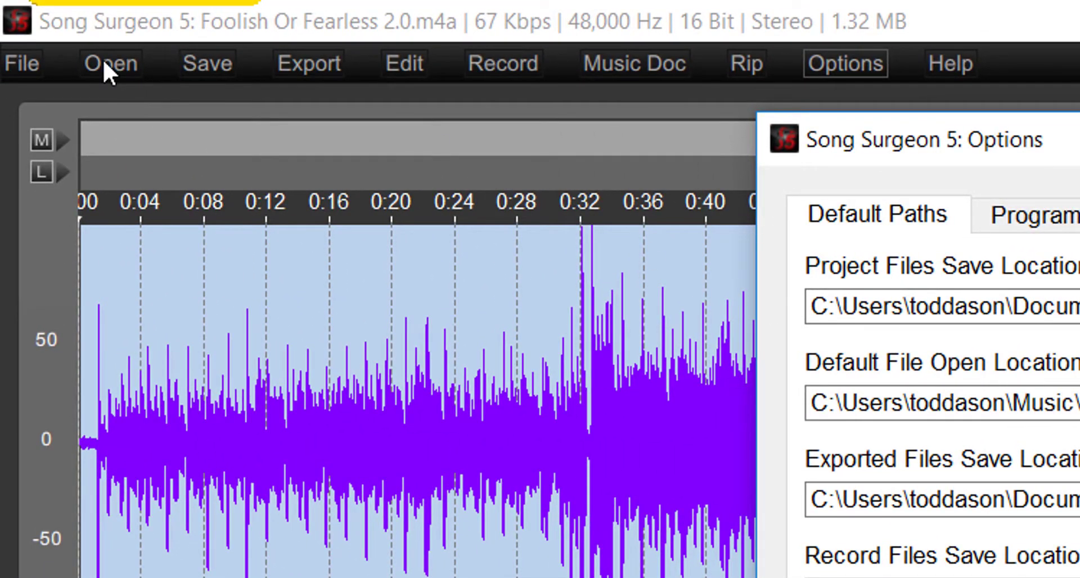
click(26, 70)
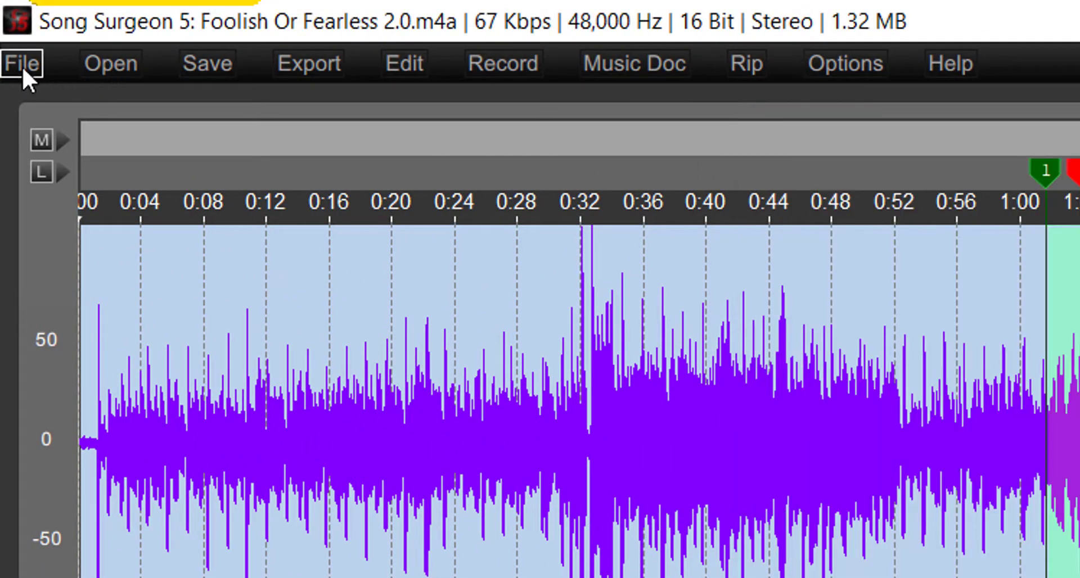
click(22, 65)
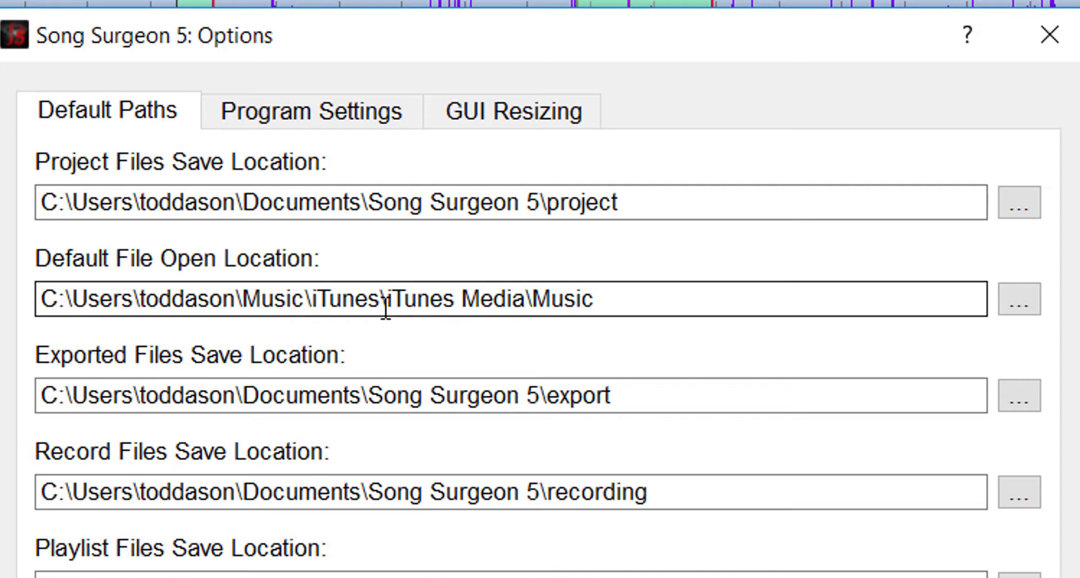
- Re-choose the iTunes Media > Music folder as the Default File Open Location
drag(385, 308, 468, 304)
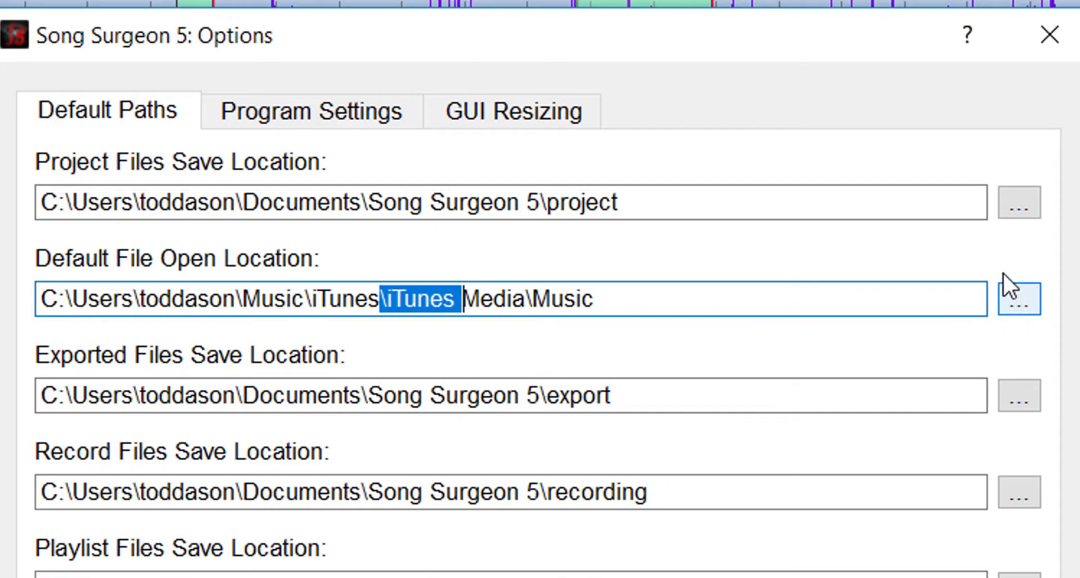
click(1024, 309)
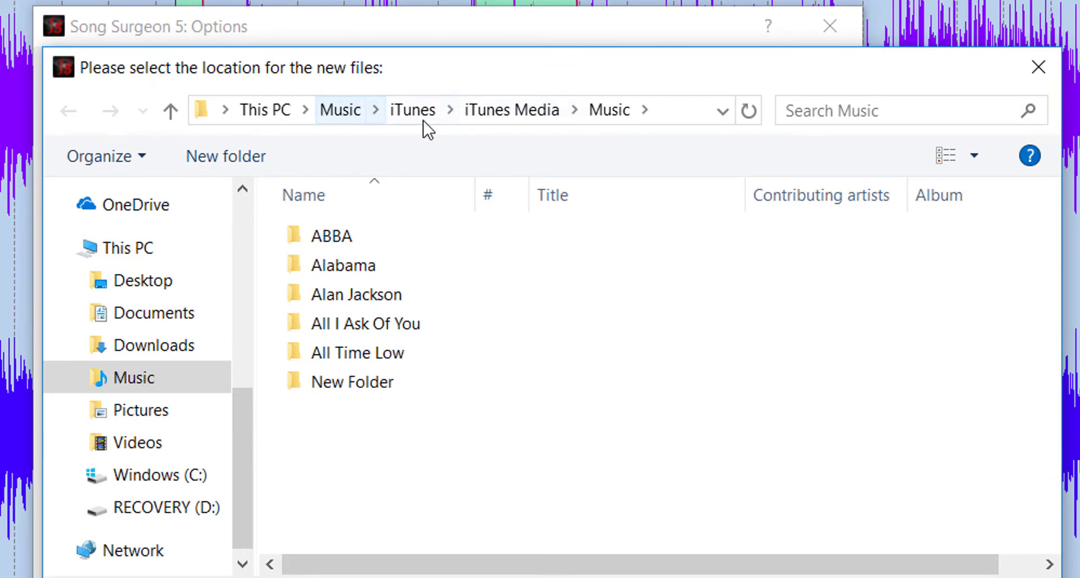
click(614, 113)
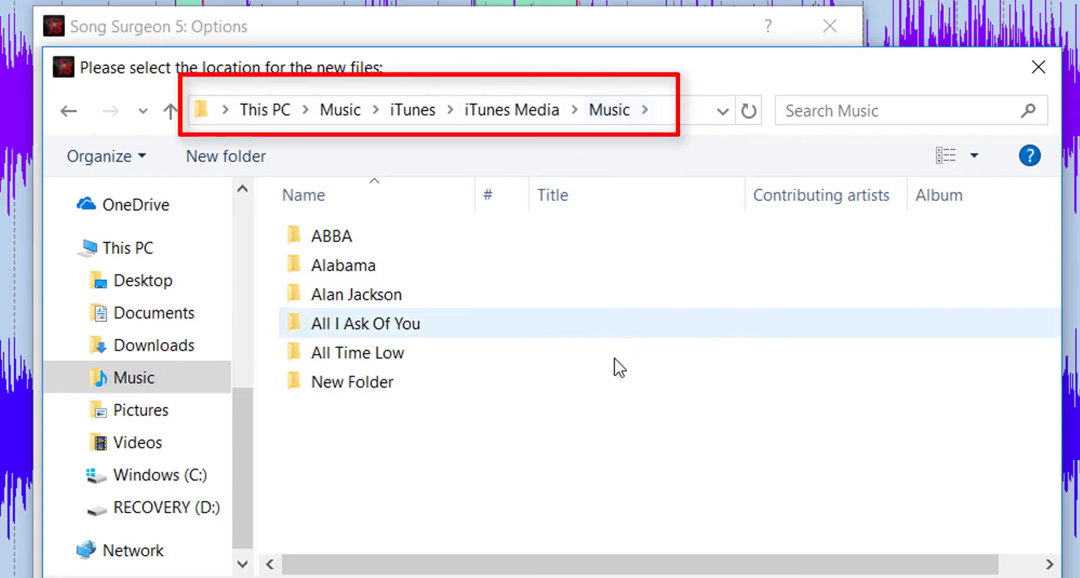
click(765, 562)
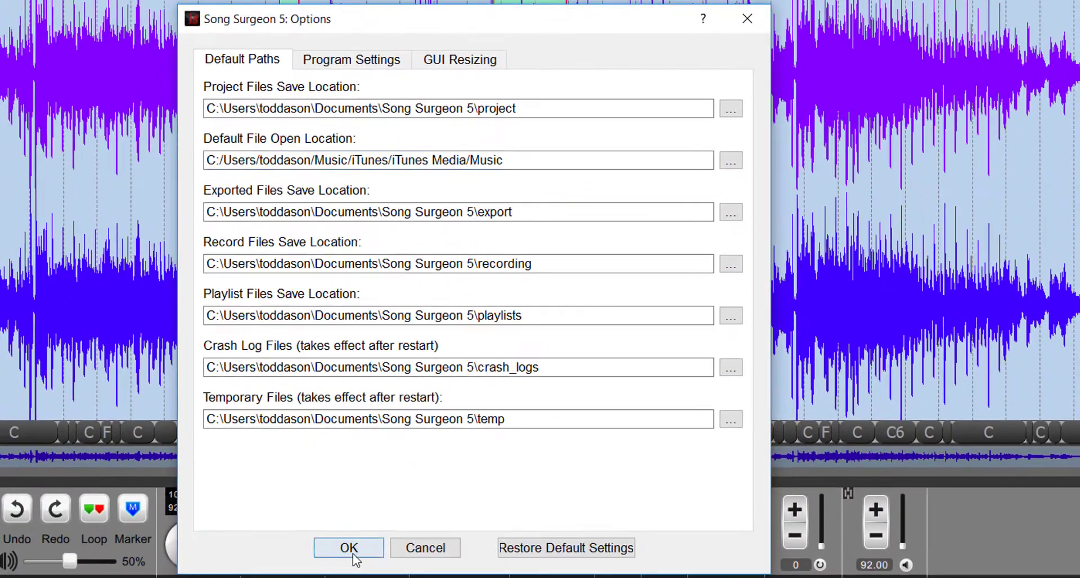
- Save the options, then test File > Open New Audio/Project File without saving the project, and cancel
click(281, 577)
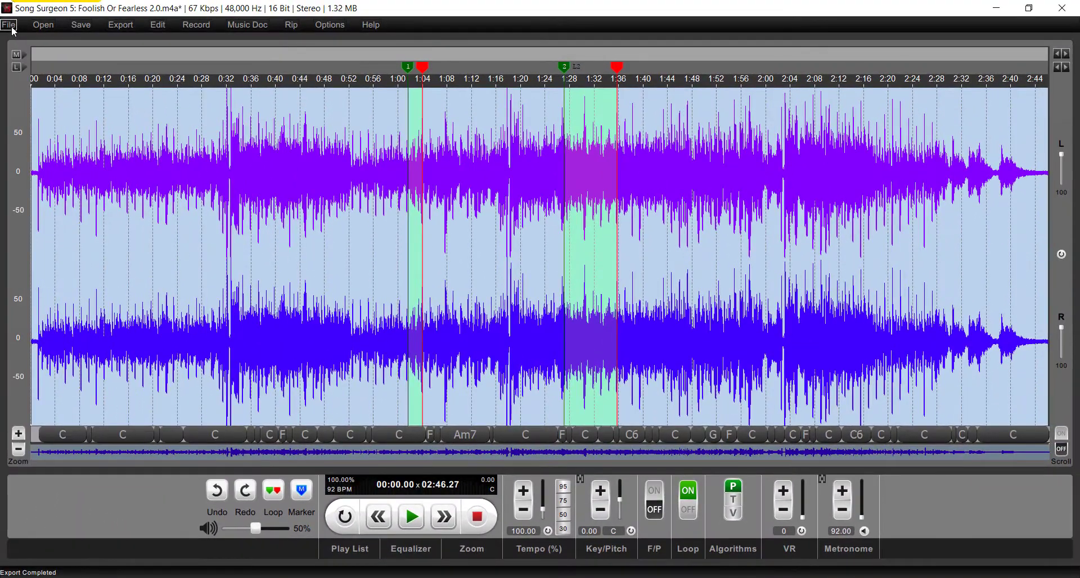
click(0, 12)
click(60, 49)
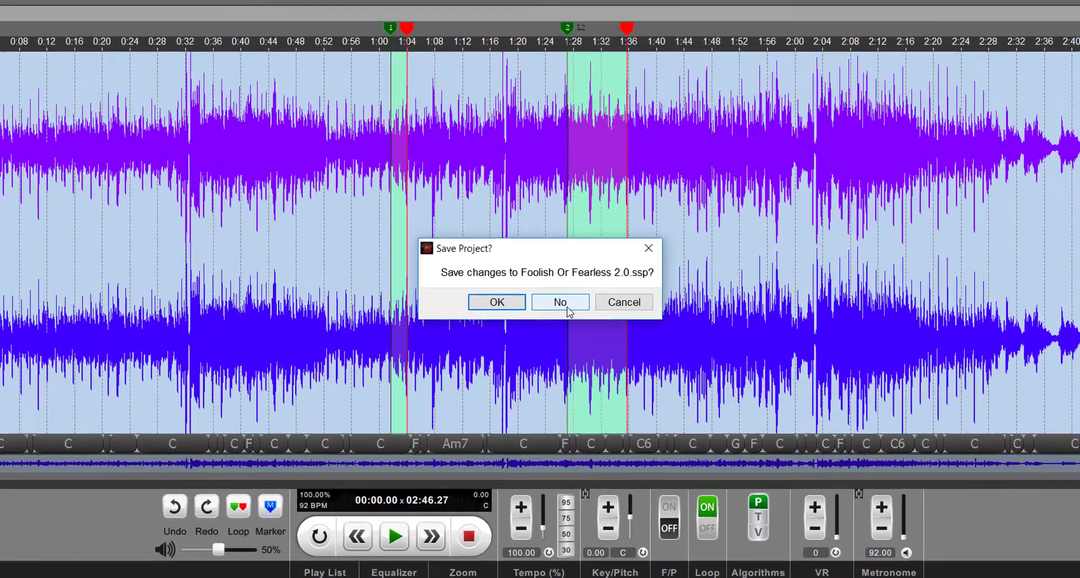
click(557, 309)
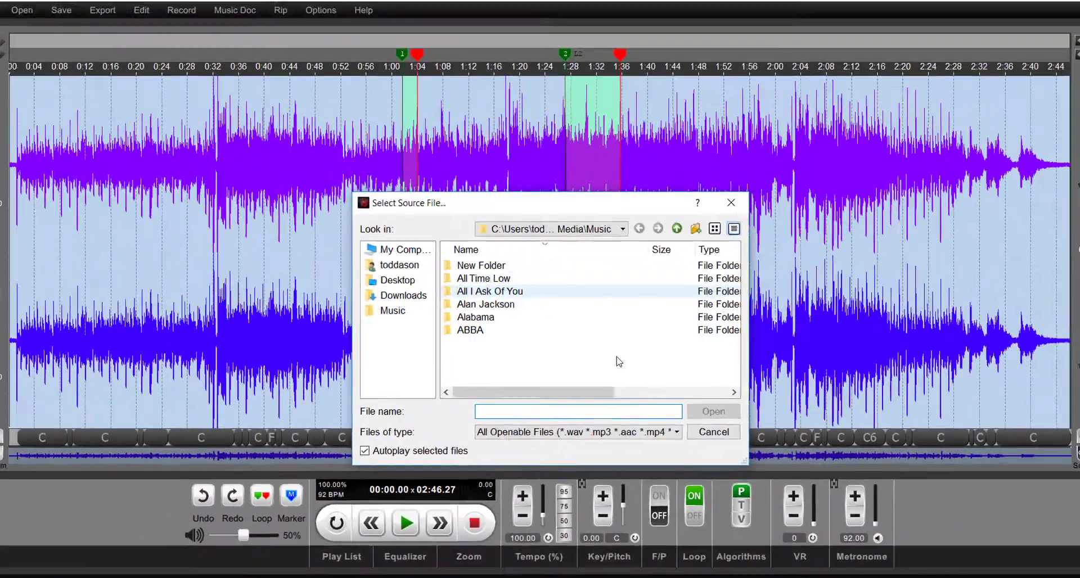
key(Escape)
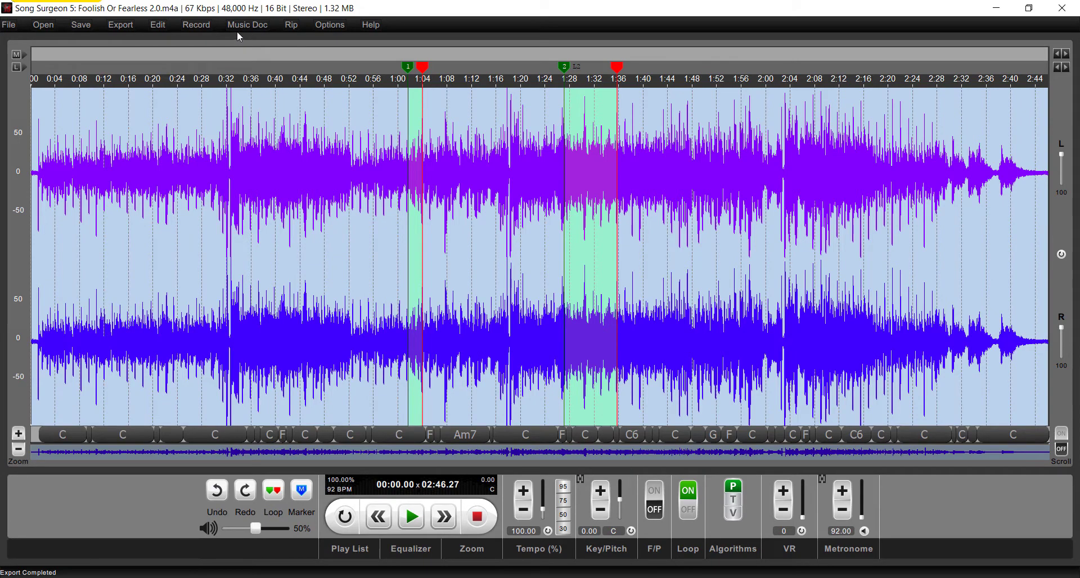
click(329, 25)
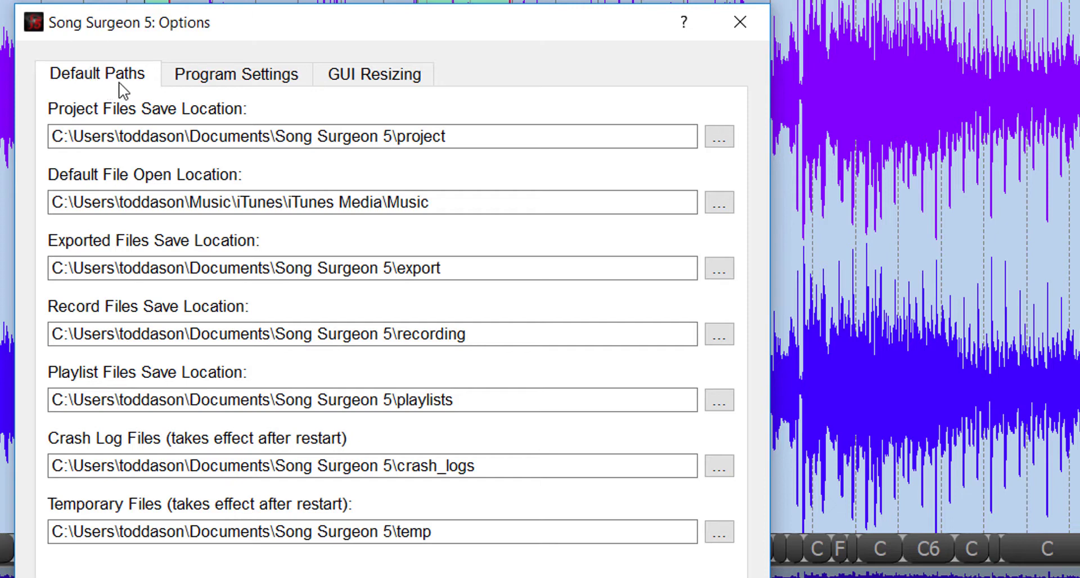
- On the Program Settings page, select T as the default audio algorithm
click(248, 84)
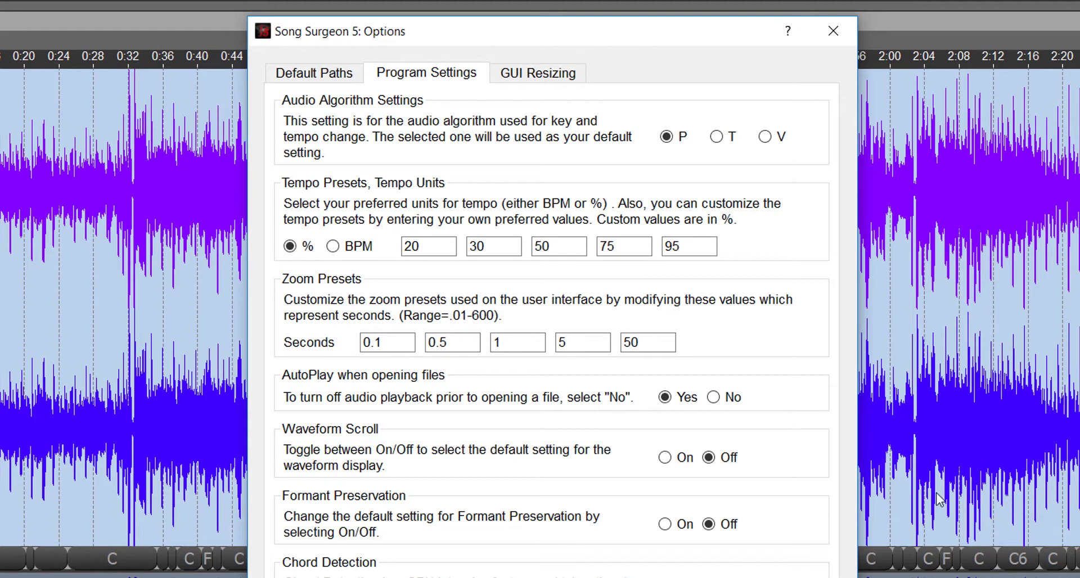
drag(628, 37, 432, 45)
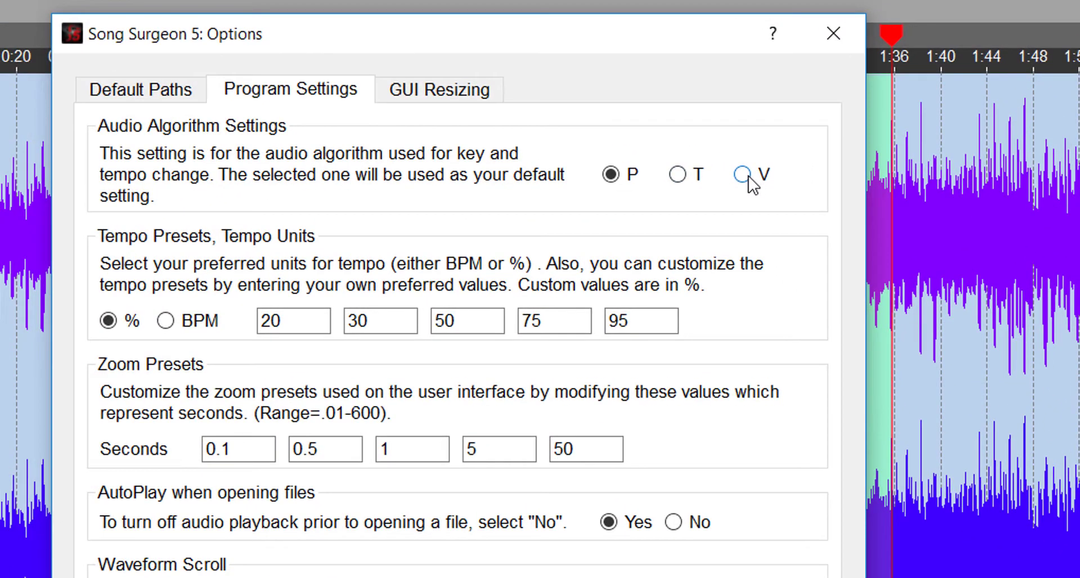
click(680, 175)
- Restore P as the default audio algorithm, close the settings, and reopen them
click(610, 174)
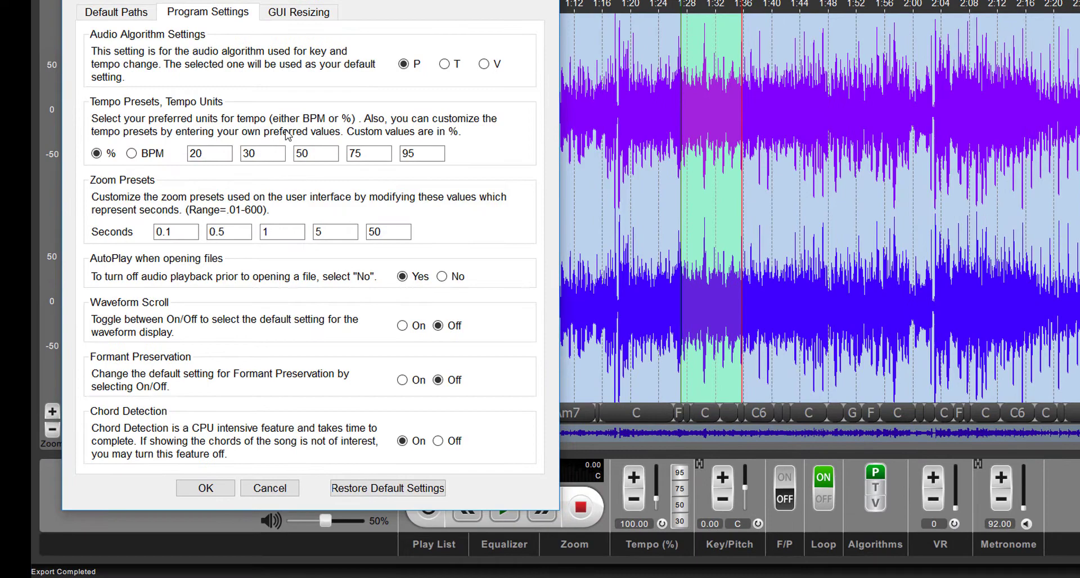
drag(310, 1, 125, 4)
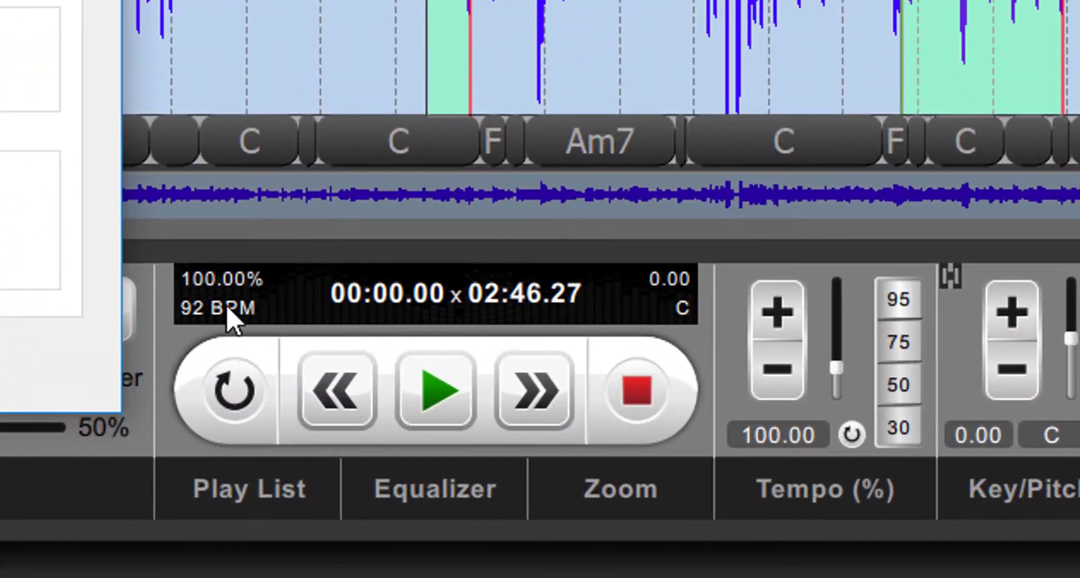
drag(62, 1, 357, 1)
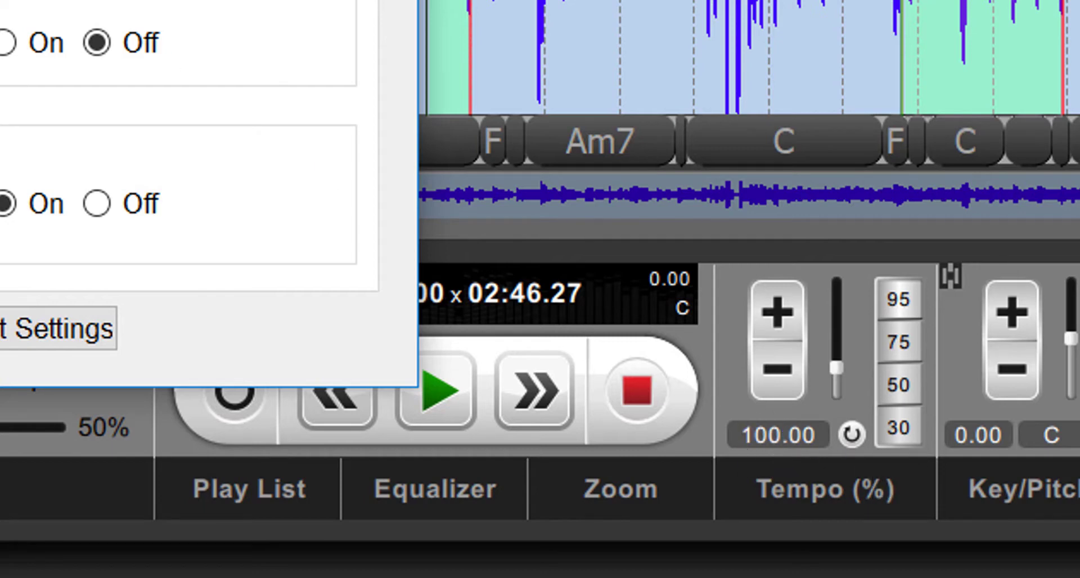
key(Escape)
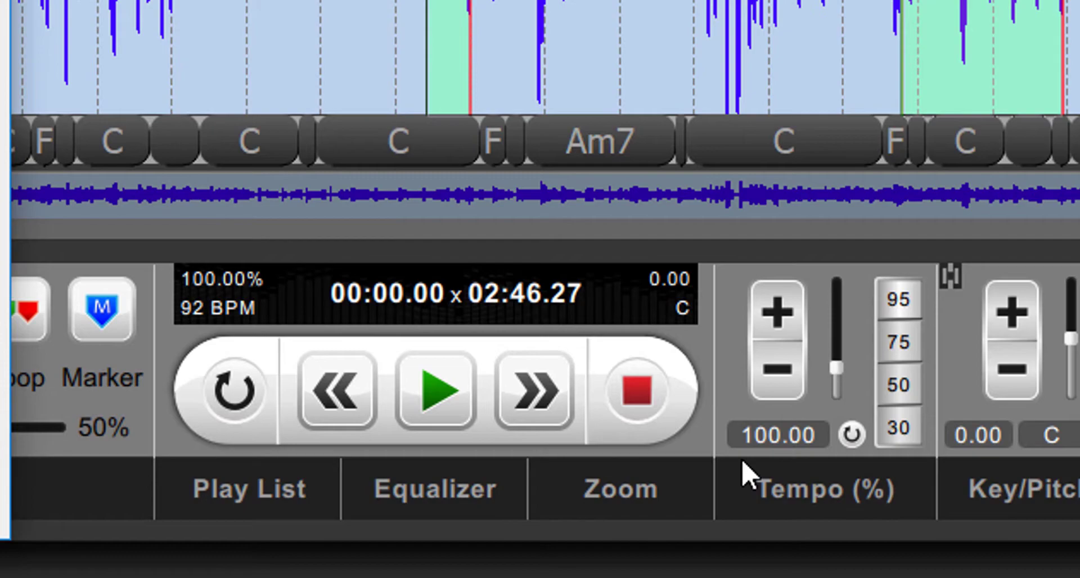
click(796, 471)
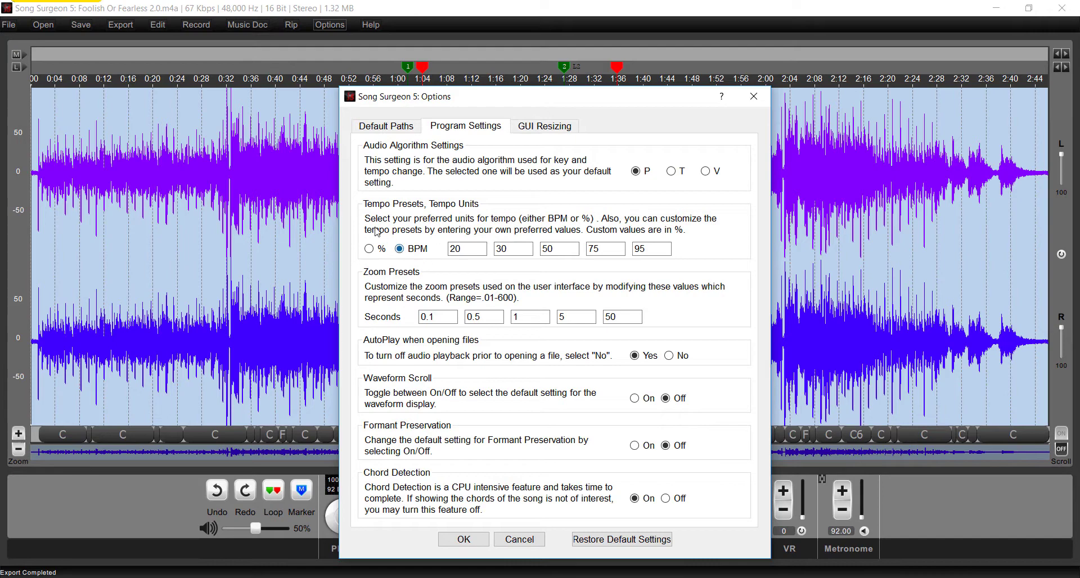
drag(529, 102, 781, 66)
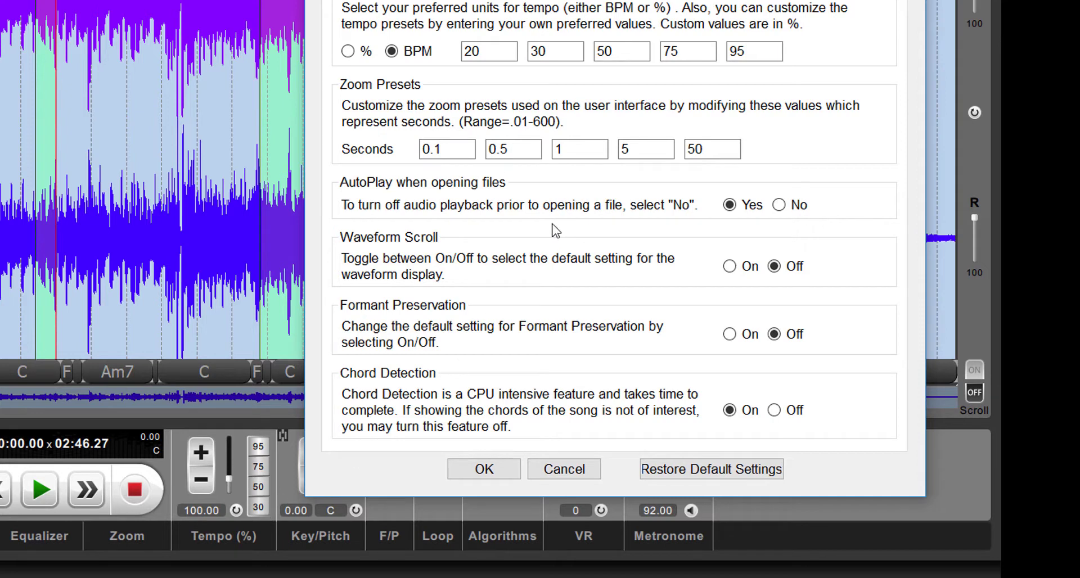
double_click(751, 50)
click(679, 53)
double_click(678, 53)
double_click(630, 53)
double_click(543, 52)
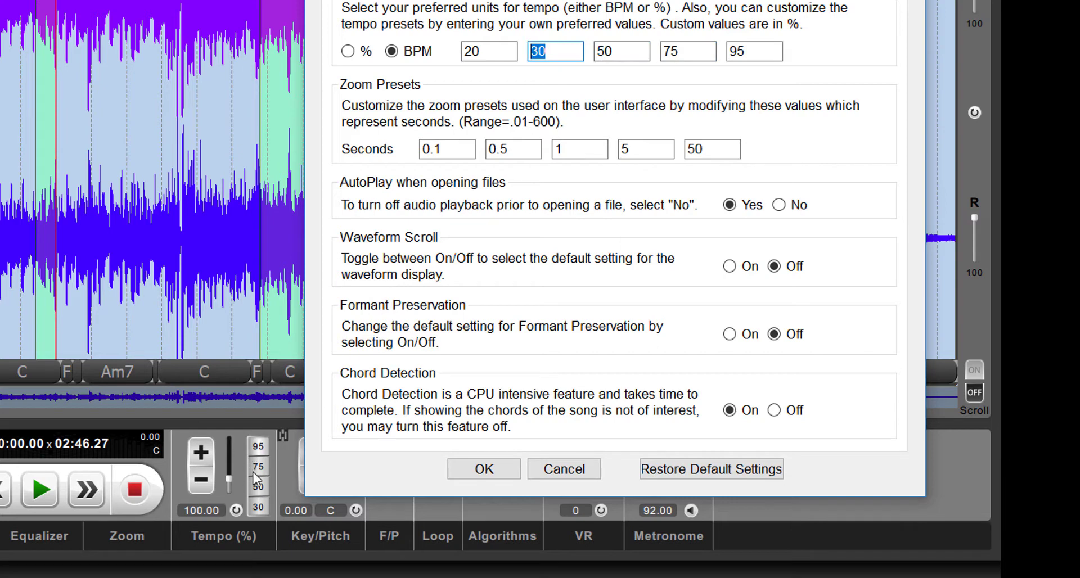
- Select the 20 tempo preset, cancel the options, and show the tempo panel with presets 95–20
click(462, 51)
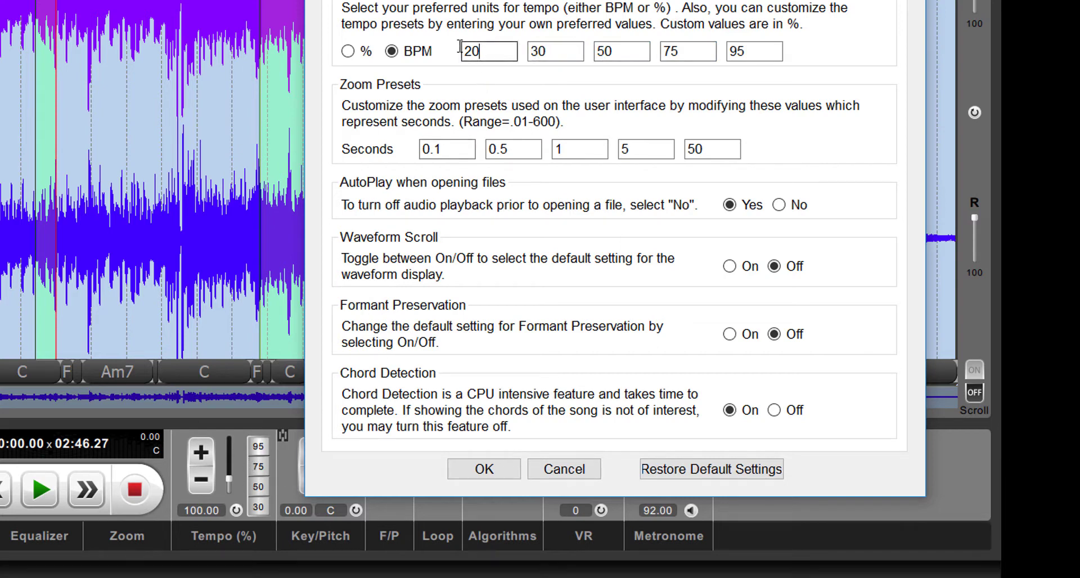
double_click(463, 49)
click(566, 472)
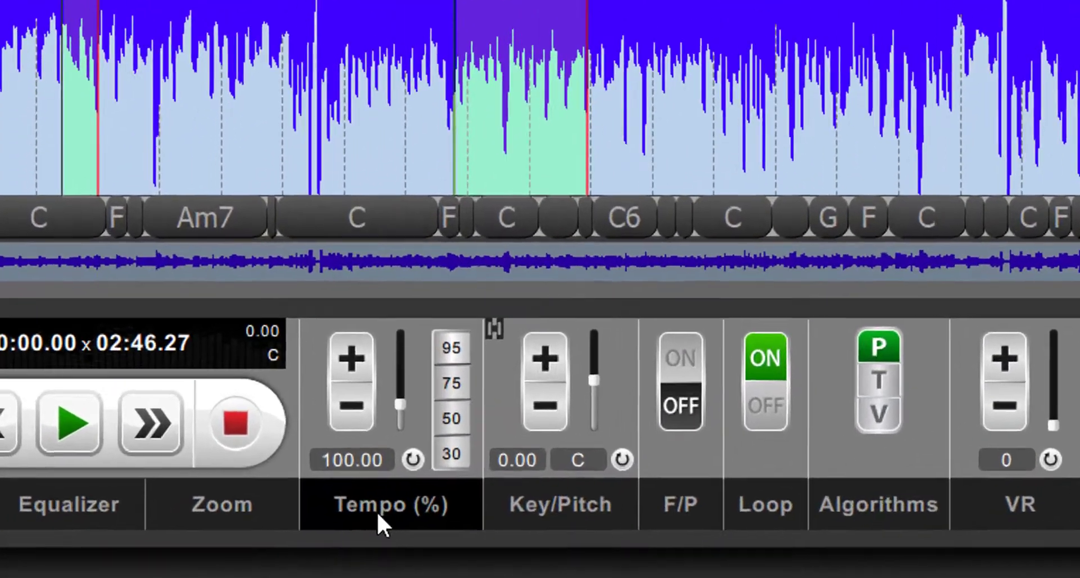
click(377, 511)
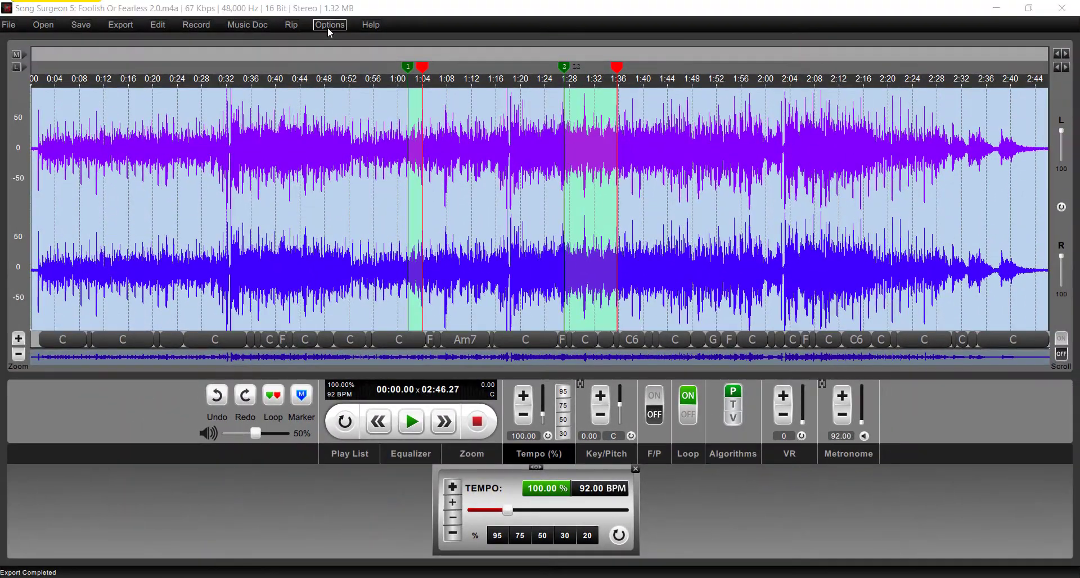
- Reopen Program Settings and bring up the zoom panel with 0.1, 0.5, 1, 5 and 50 second presets
click(330, 25)
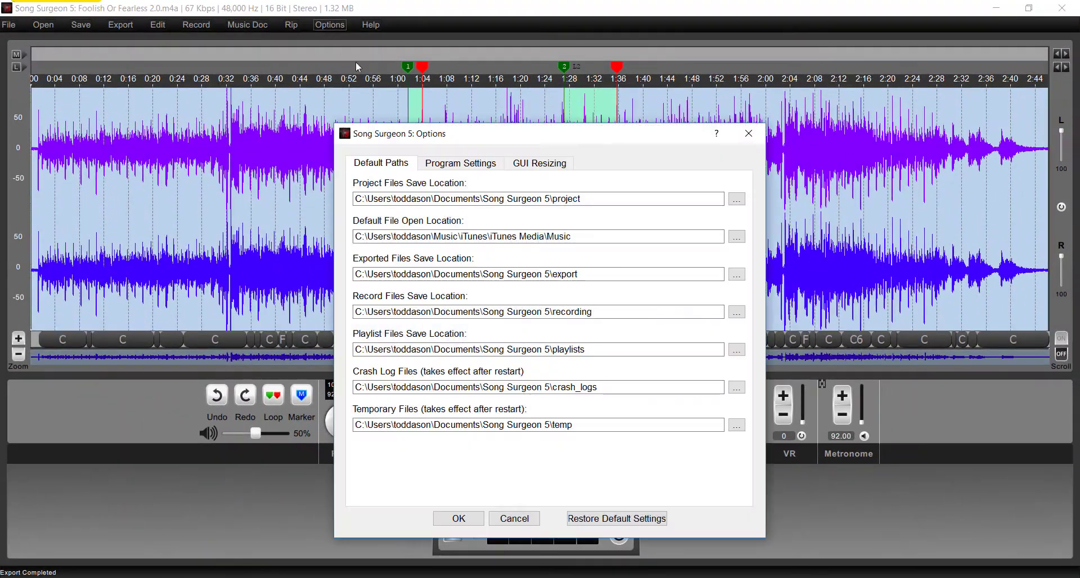
click(457, 162)
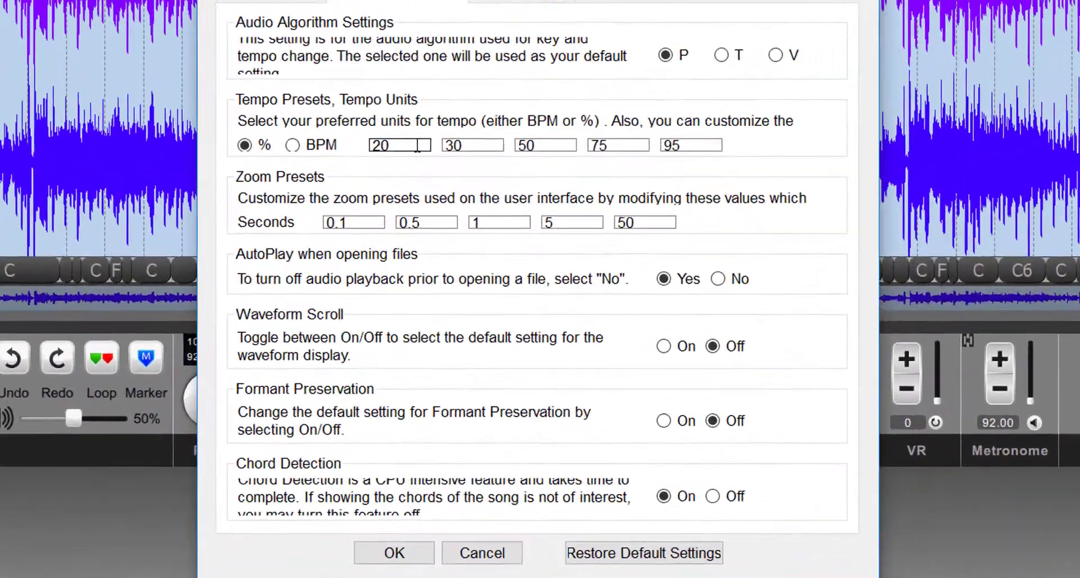
double_click(458, 246)
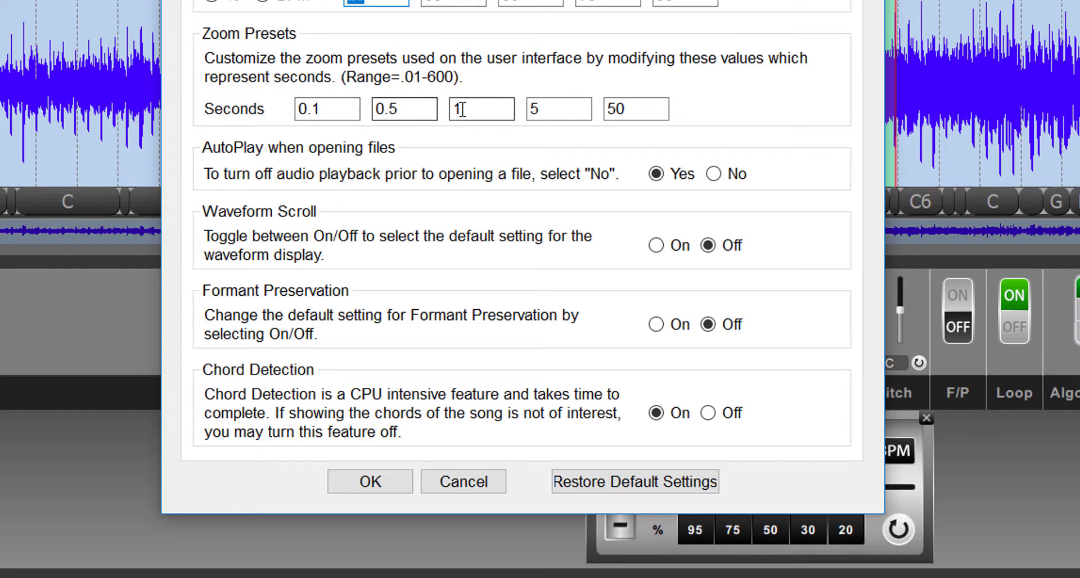
drag(393, 0, 1079, 15)
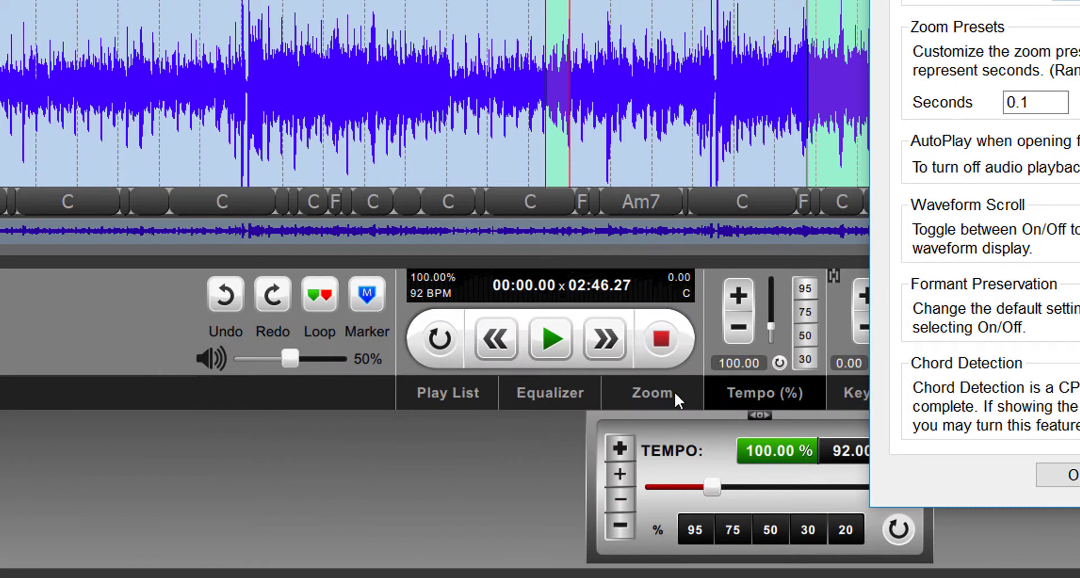
click(653, 396)
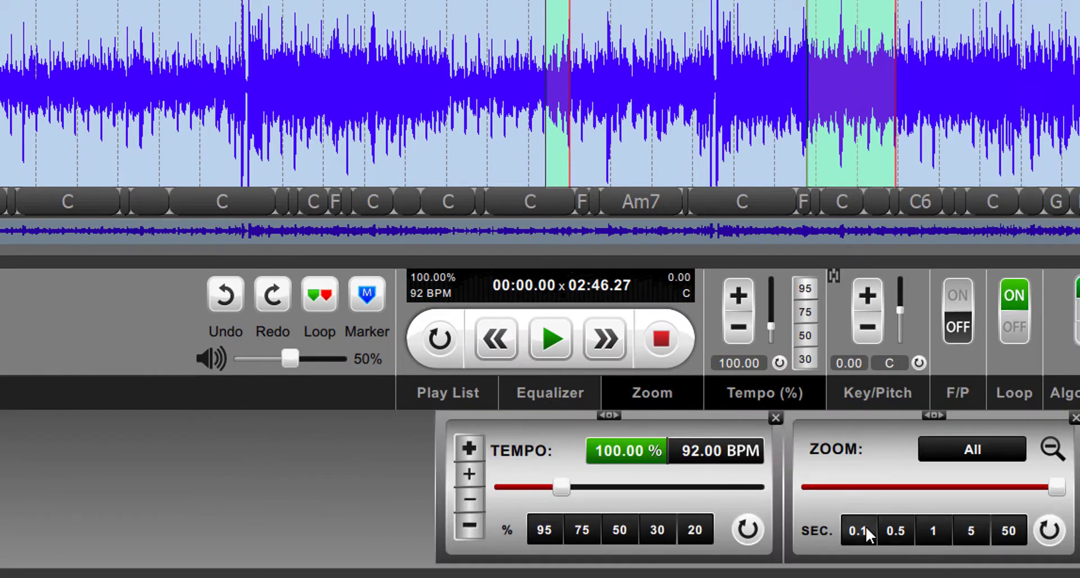
drag(337, 0, 314, 0)
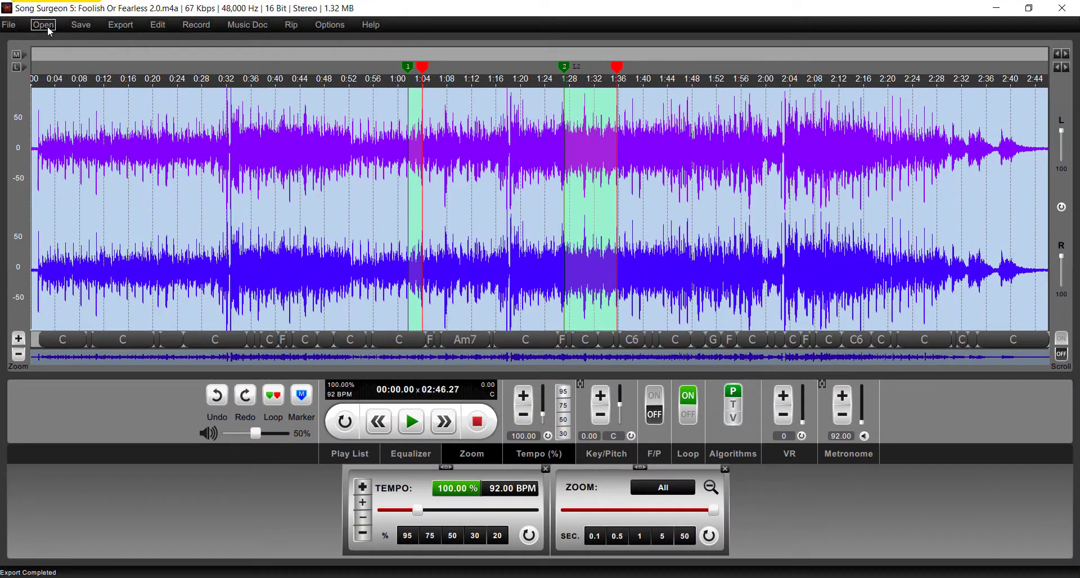
- Choose 01 Dancing Queen 1.MP3, uncheck Autoplay selected files, then cancel the file picker
click(42, 25)
click(482, 298)
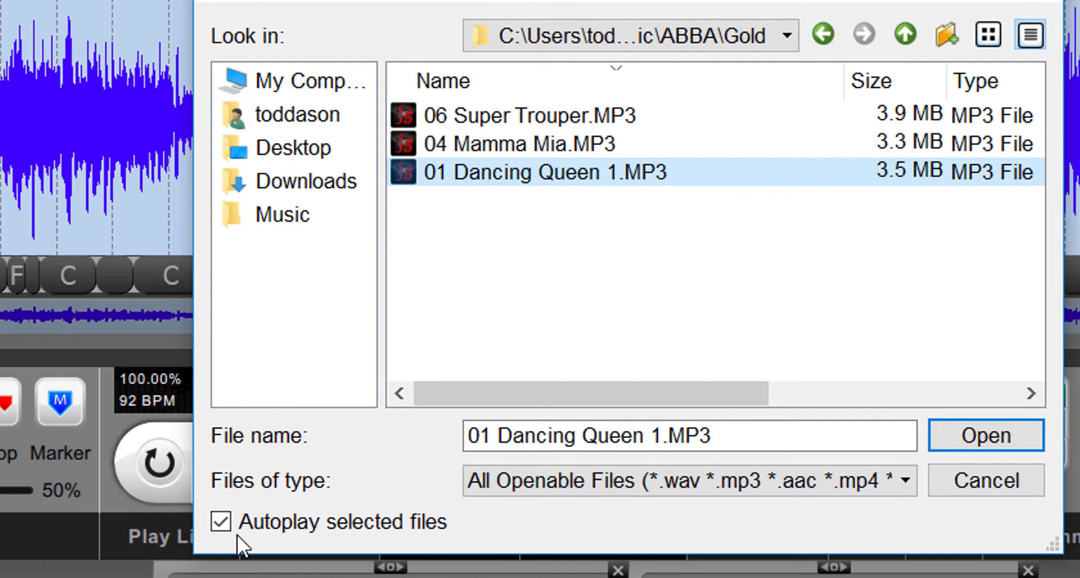
click(225, 521)
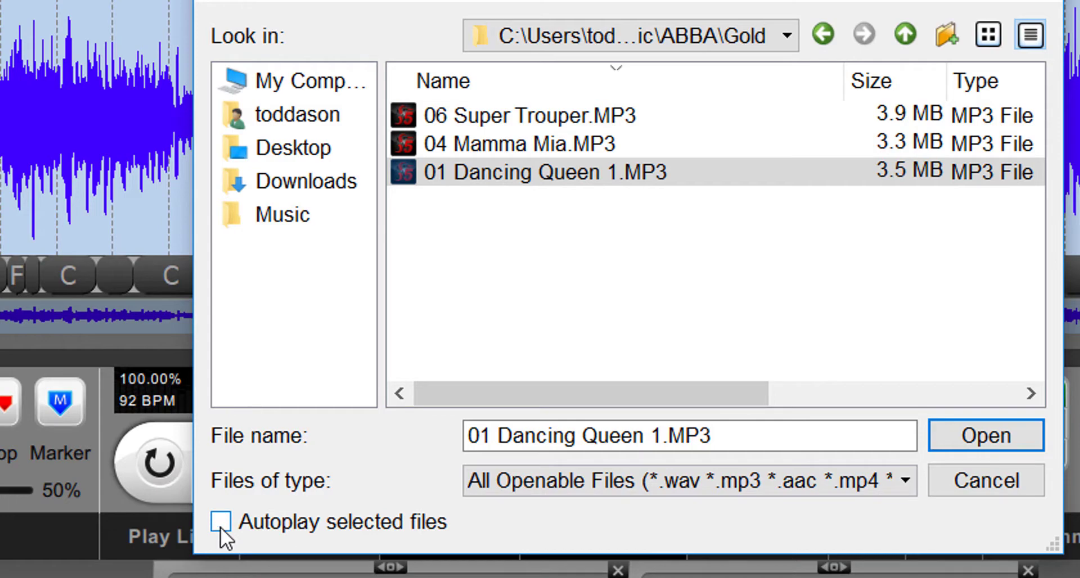
click(1032, 487)
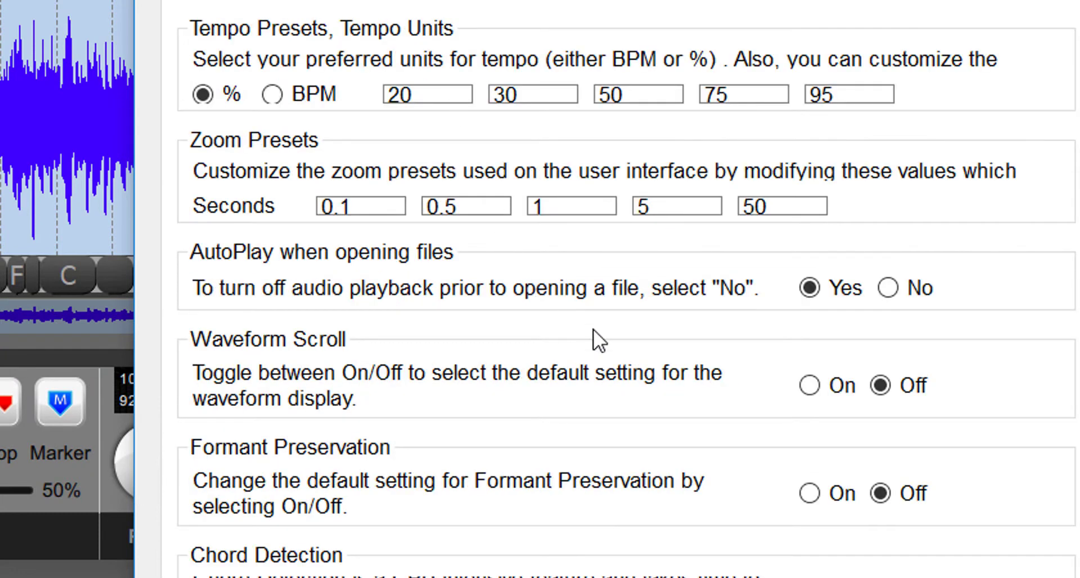
- Select No for AutoPlay when opening files, leaving Waveform Scroll Off
click(883, 291)
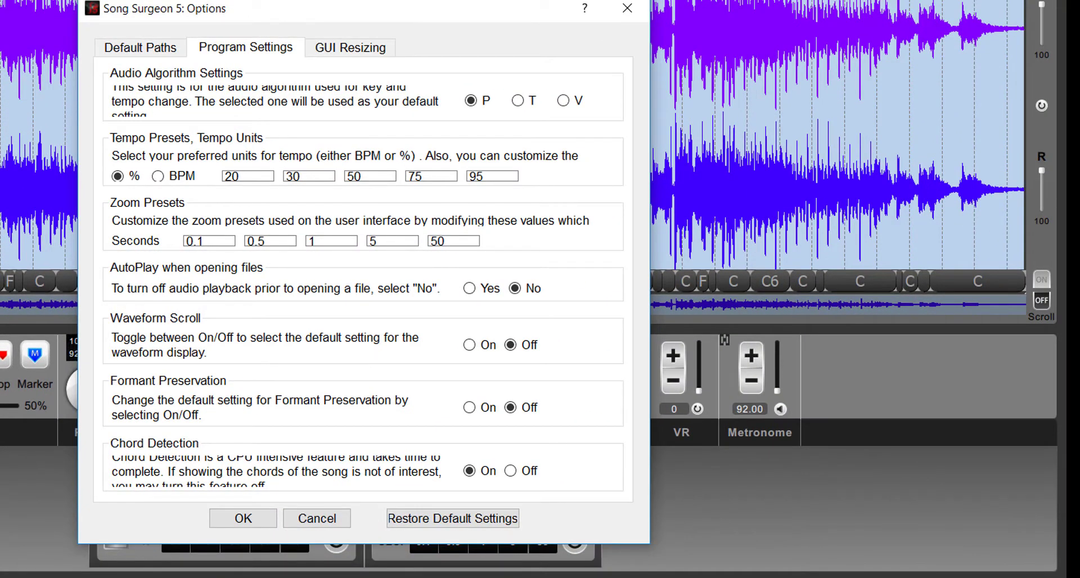
drag(507, 13, 305, 0)
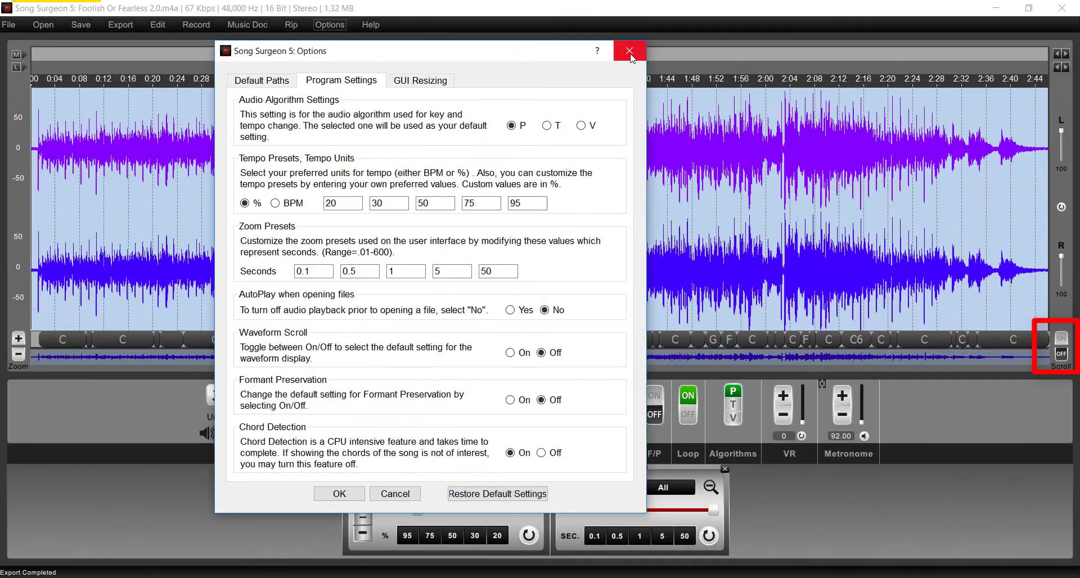
- Close Options and reopen it on Program Settings, where Waveform Scroll now shows On
click(629, 51)
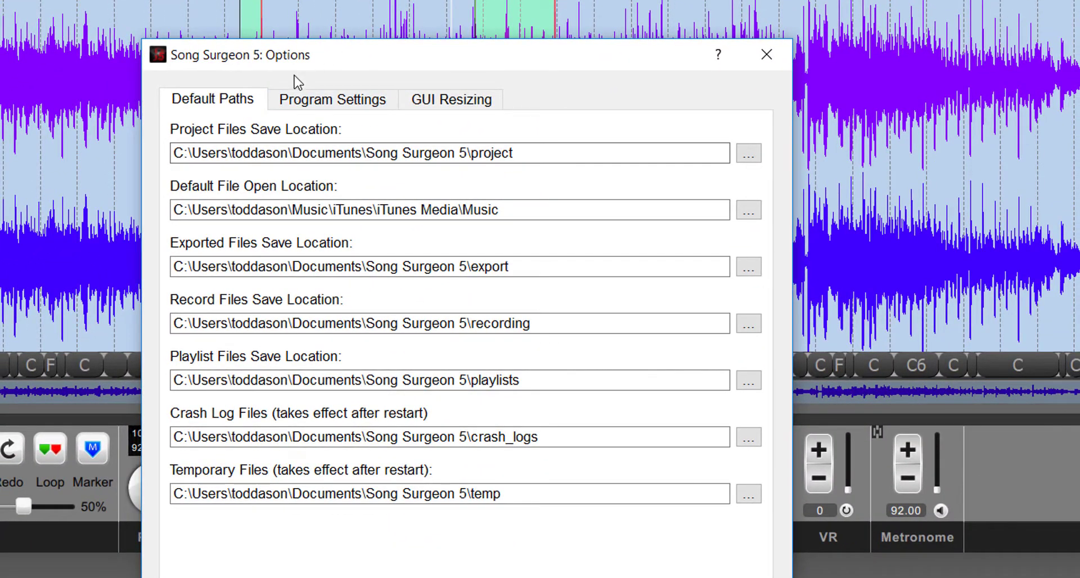
click(280, 213)
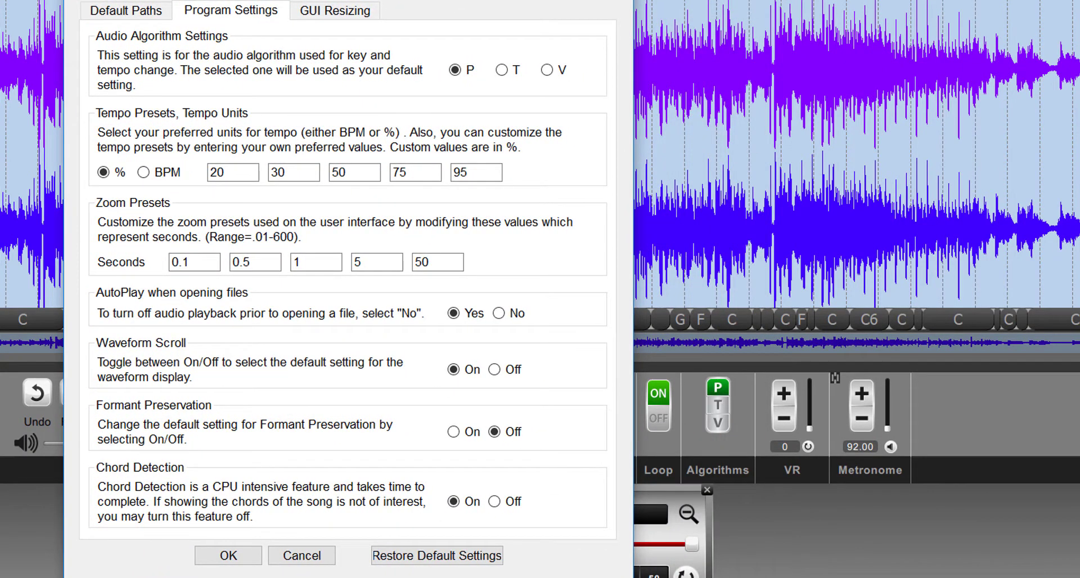
- Set Waveform Scroll to Off in Program Settings
click(493, 369)
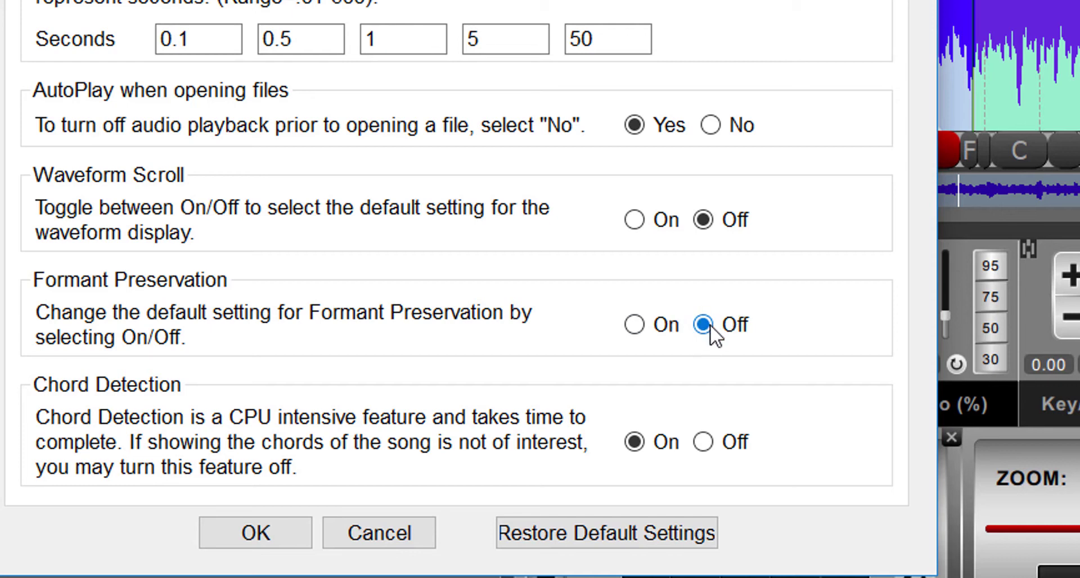
- Set Formant Preservation to On and Chord Detection to Off
click(636, 325)
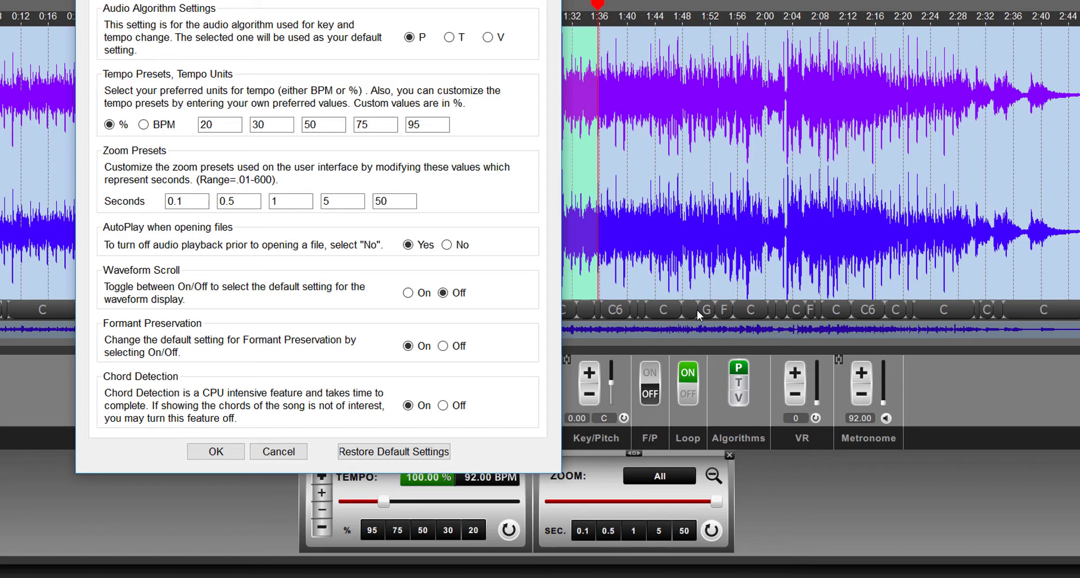
click(443, 407)
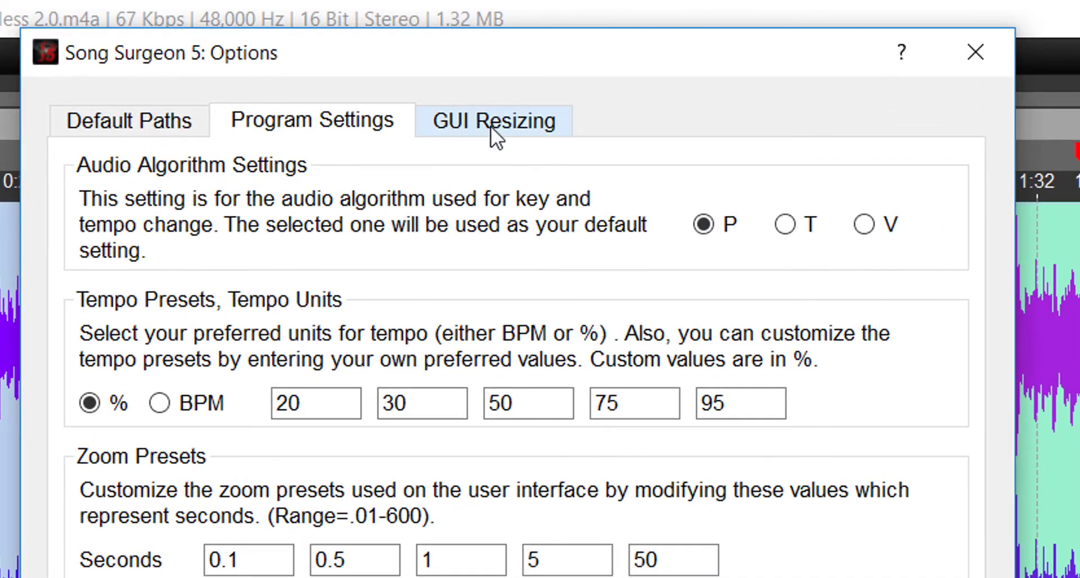
- On the GUI Resizing page, browse the scale values from 0.75 to 1.24, keeping 1.00
click(494, 126)
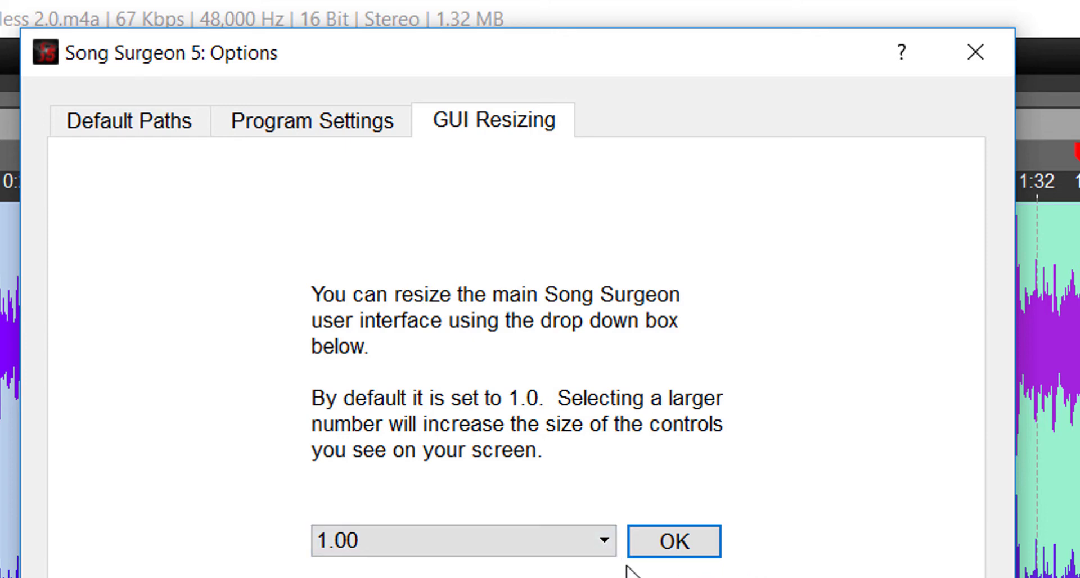
click(603, 541)
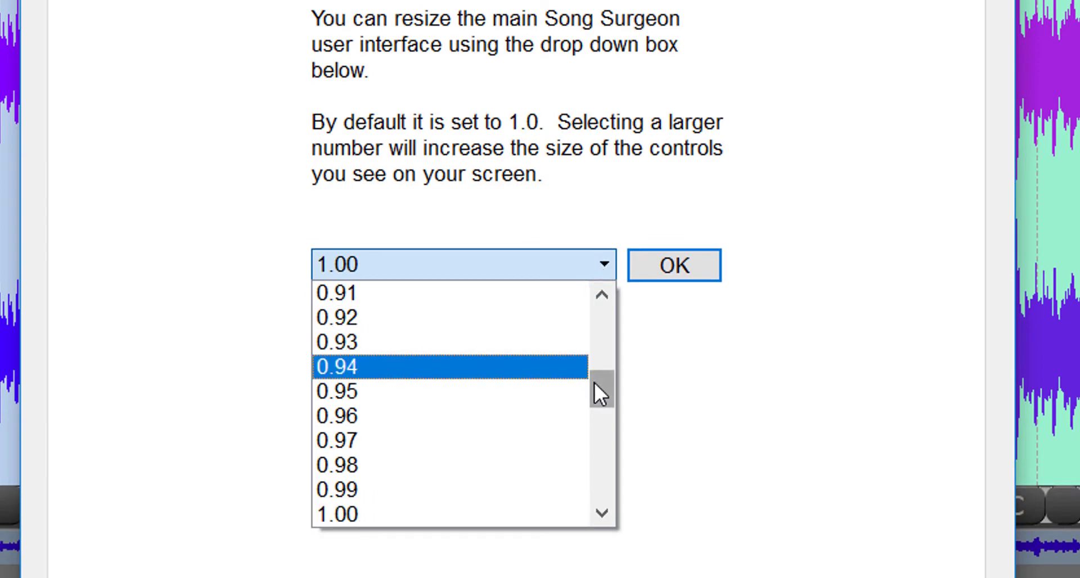
drag(594, 382, 568, 514)
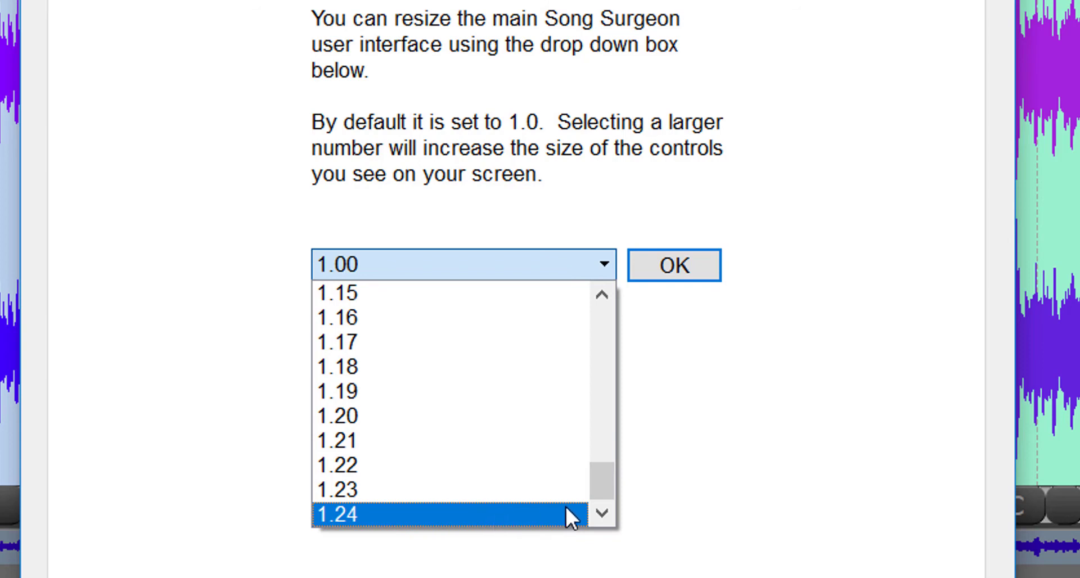
drag(609, 485, 652, 306)
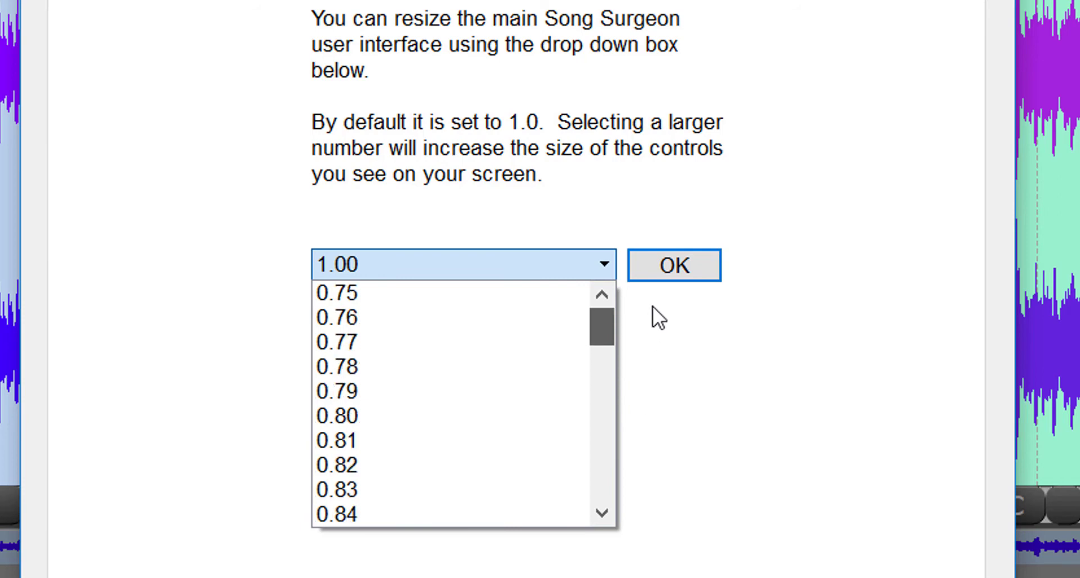